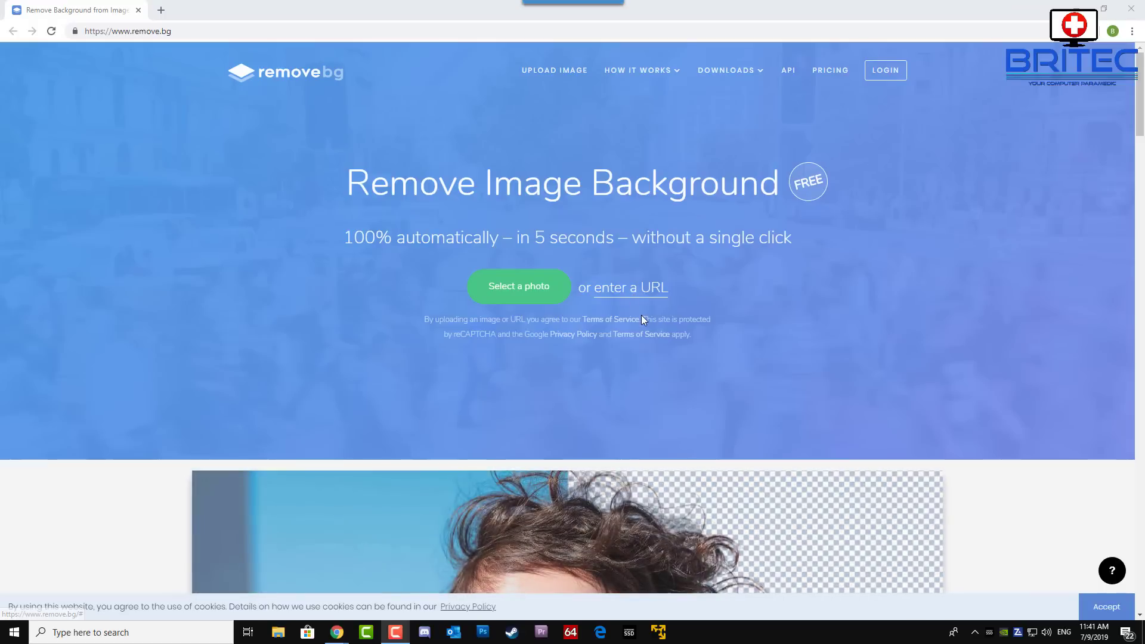
Step: Upload horse-197199_960_720.jpg to remove.bg to get its background-free cutout
scroll(636, 334, "down", 5)
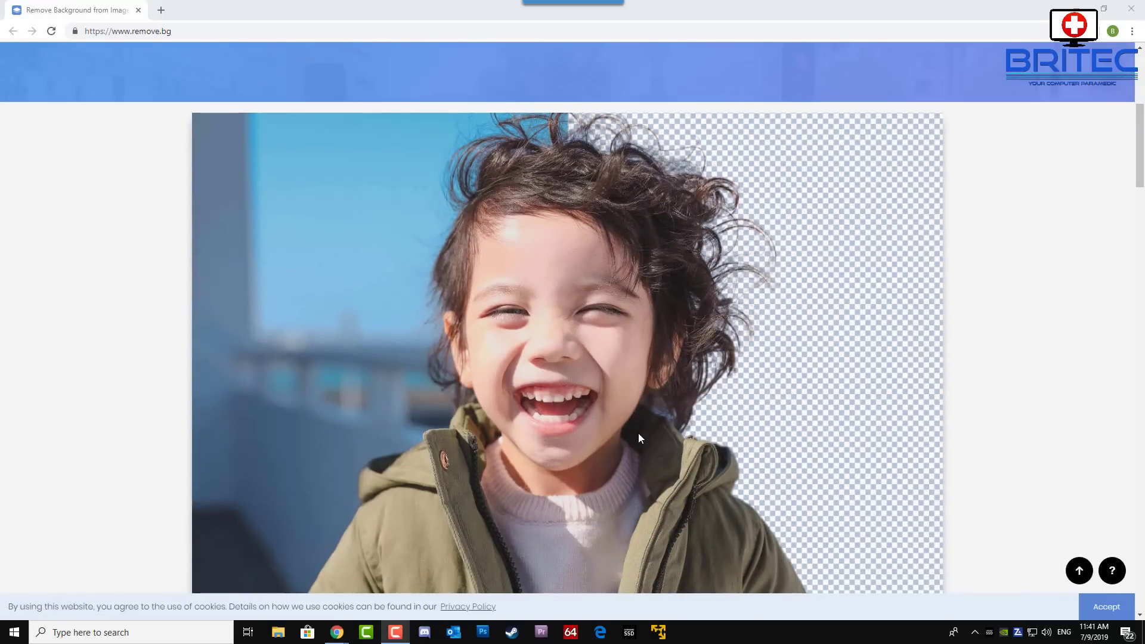
scroll(638, 432, "up", 5)
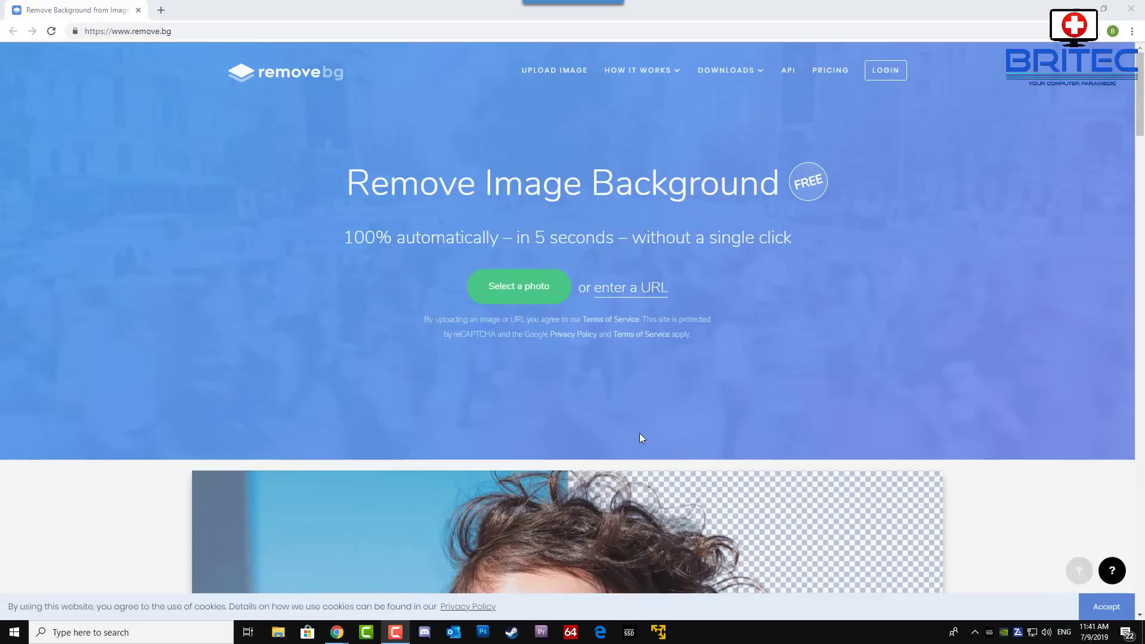
left_click(509, 296)
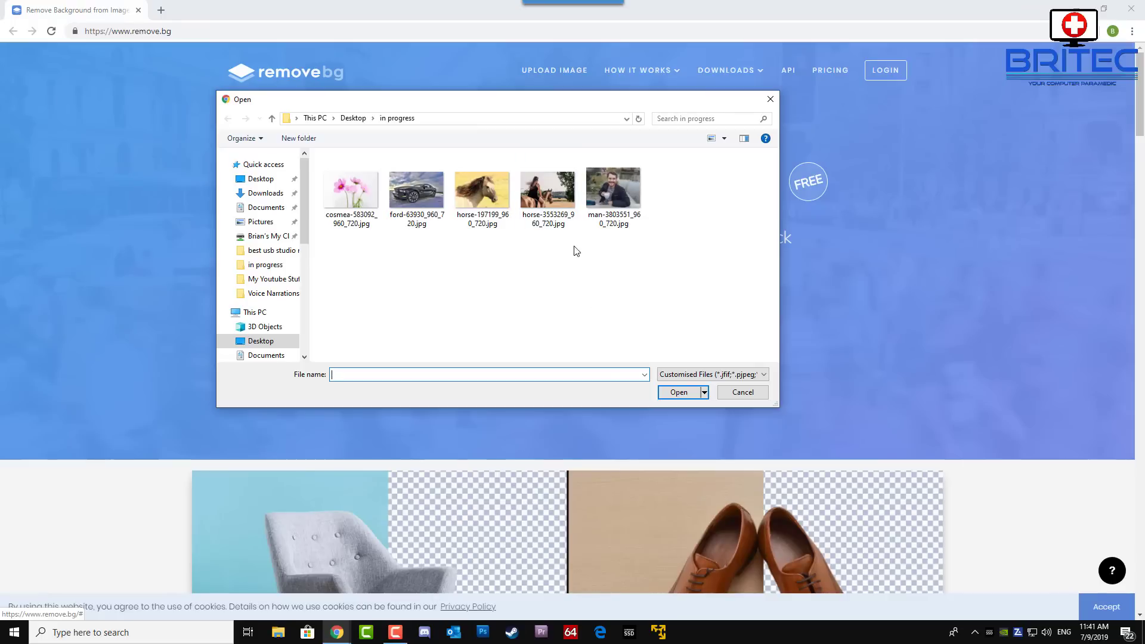
left_click(470, 184)
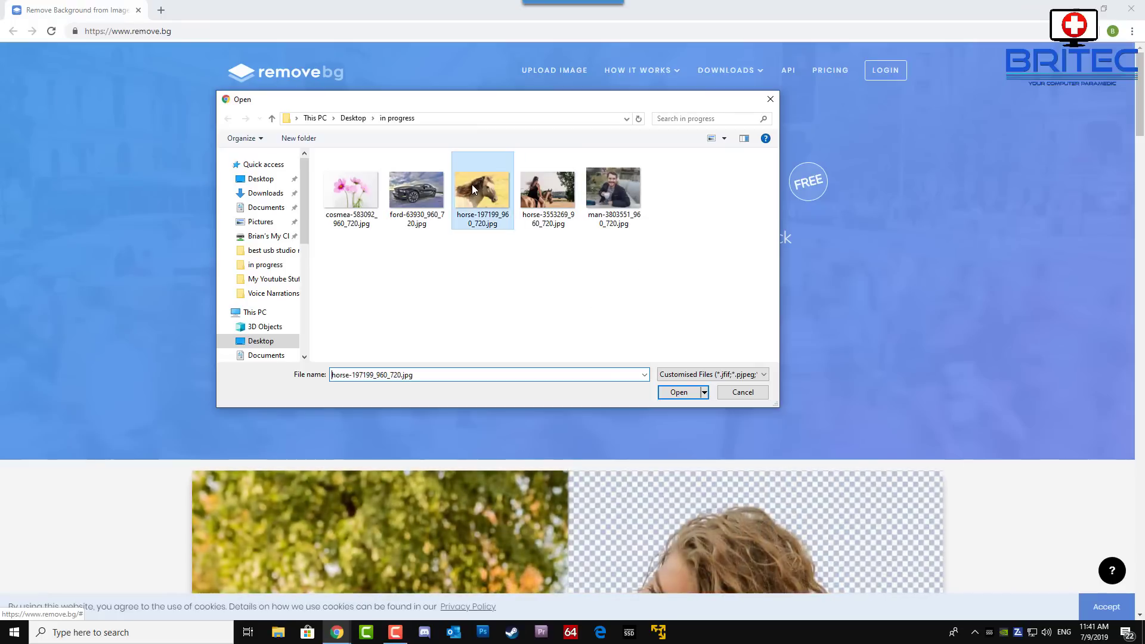
left_click(678, 393)
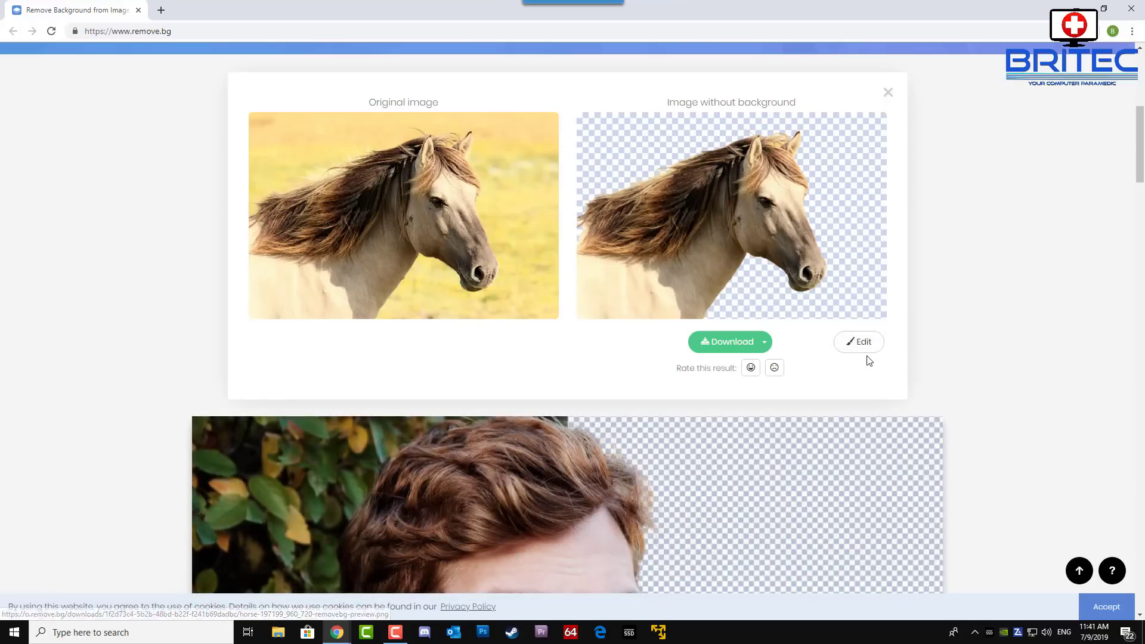
left_click(848, 349)
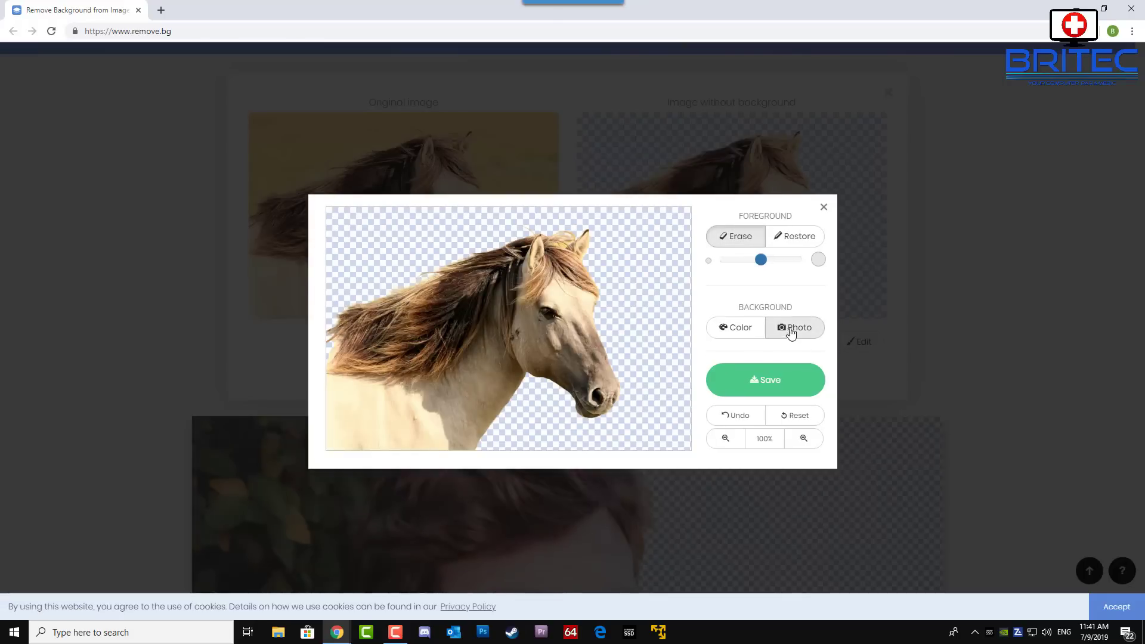
left_click(790, 241)
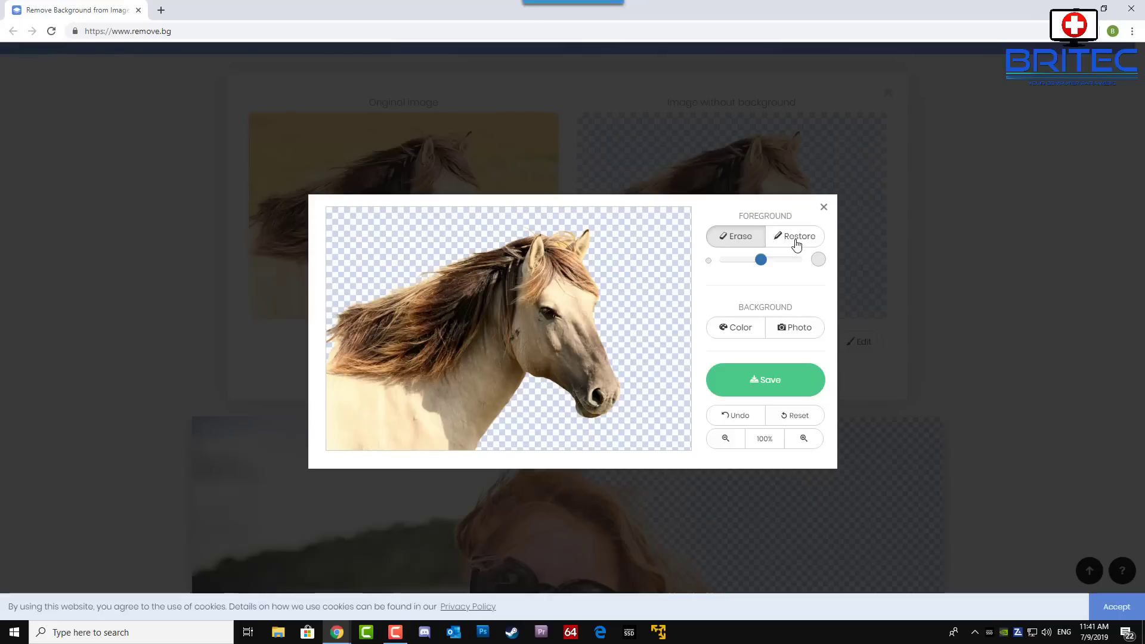
left_click(775, 249)
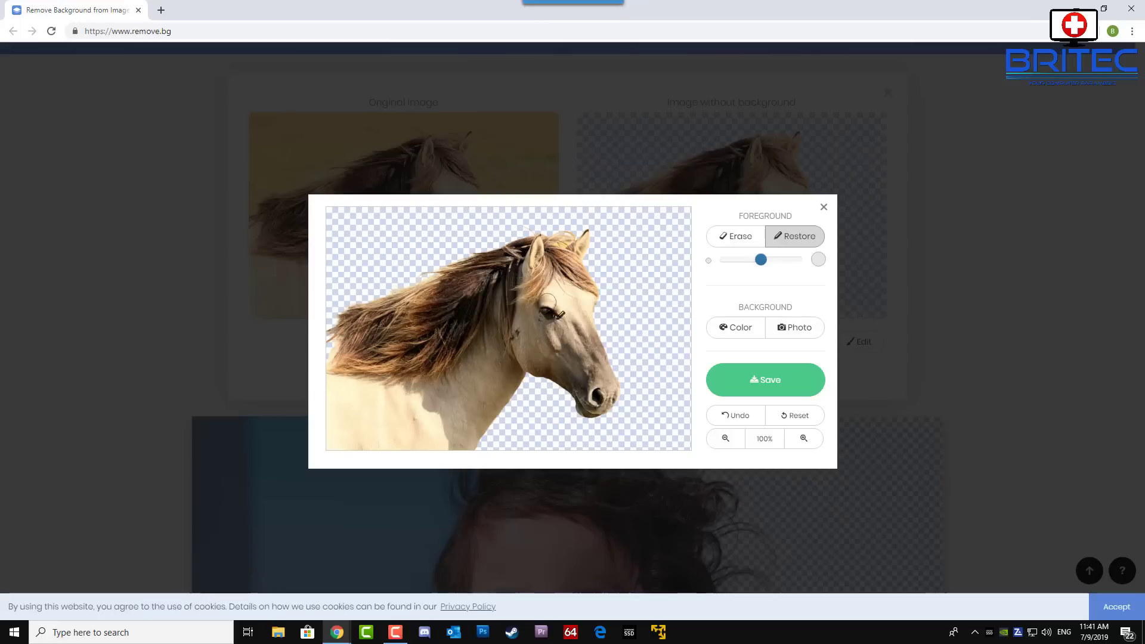
left_click(740, 333)
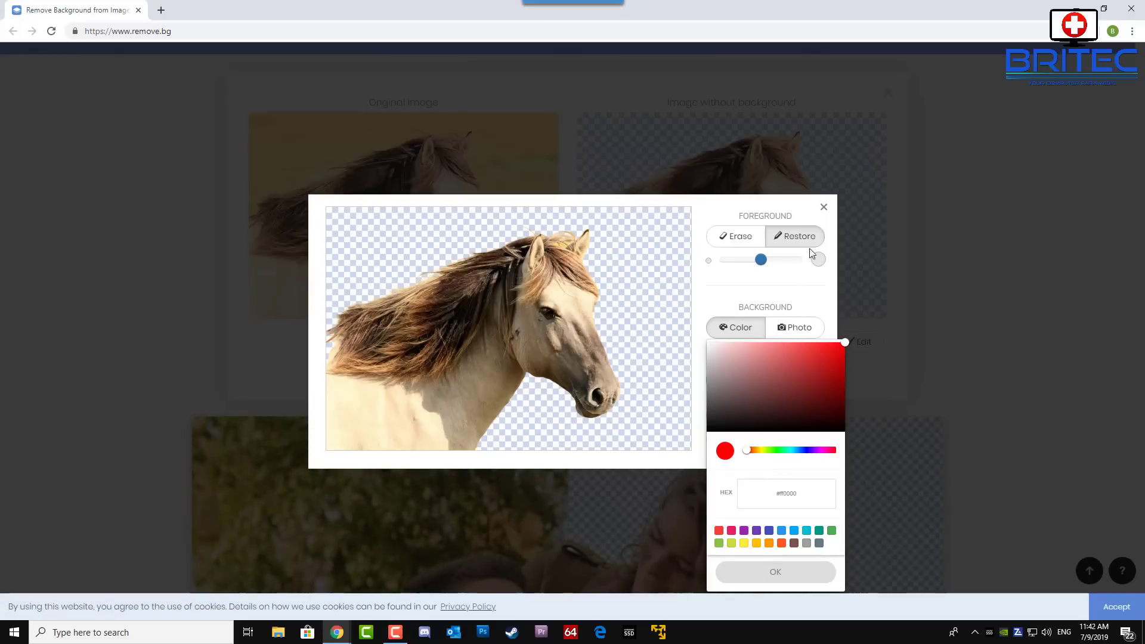
left_click(823, 207)
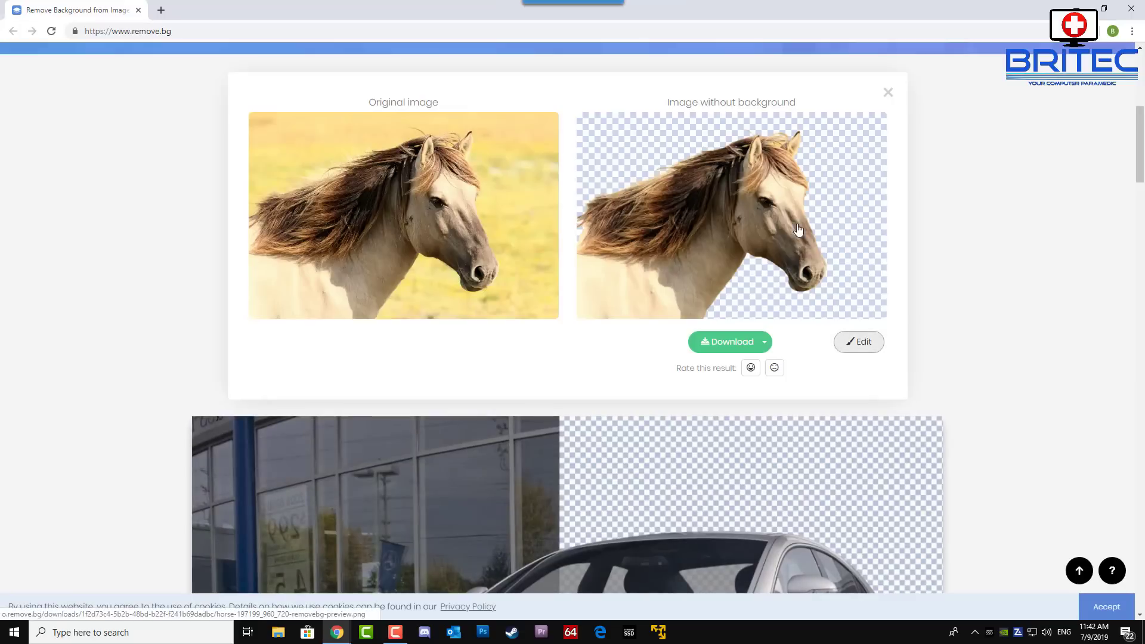
Step: Download the horse cutout, then upload man-3803551_960_720.jpg for background removal
left_click(751, 347)
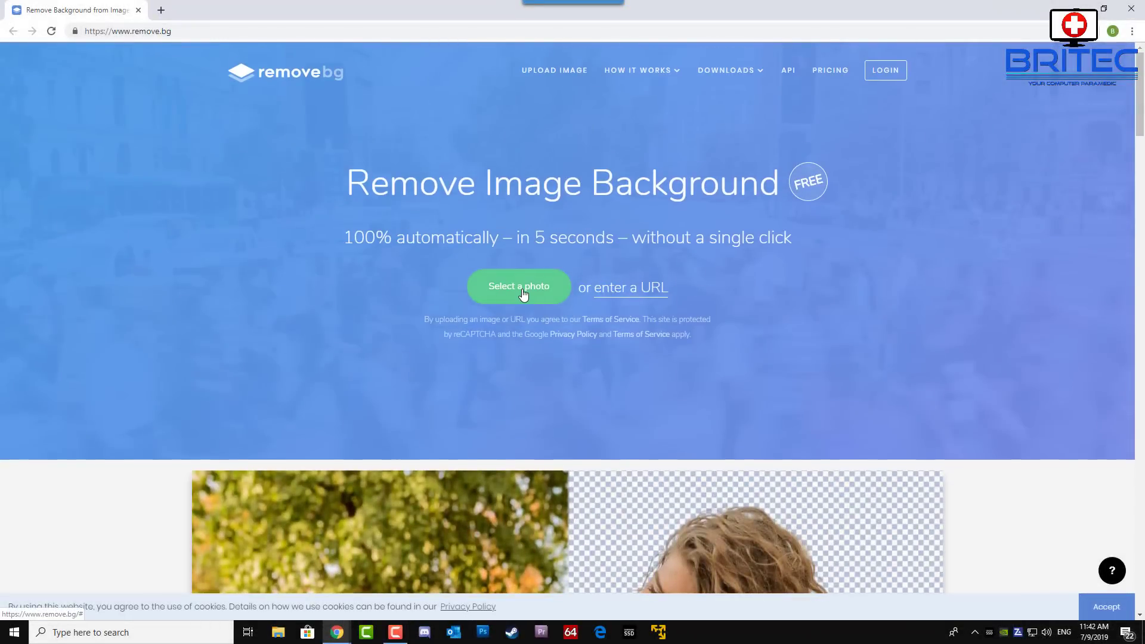
left_click(523, 293)
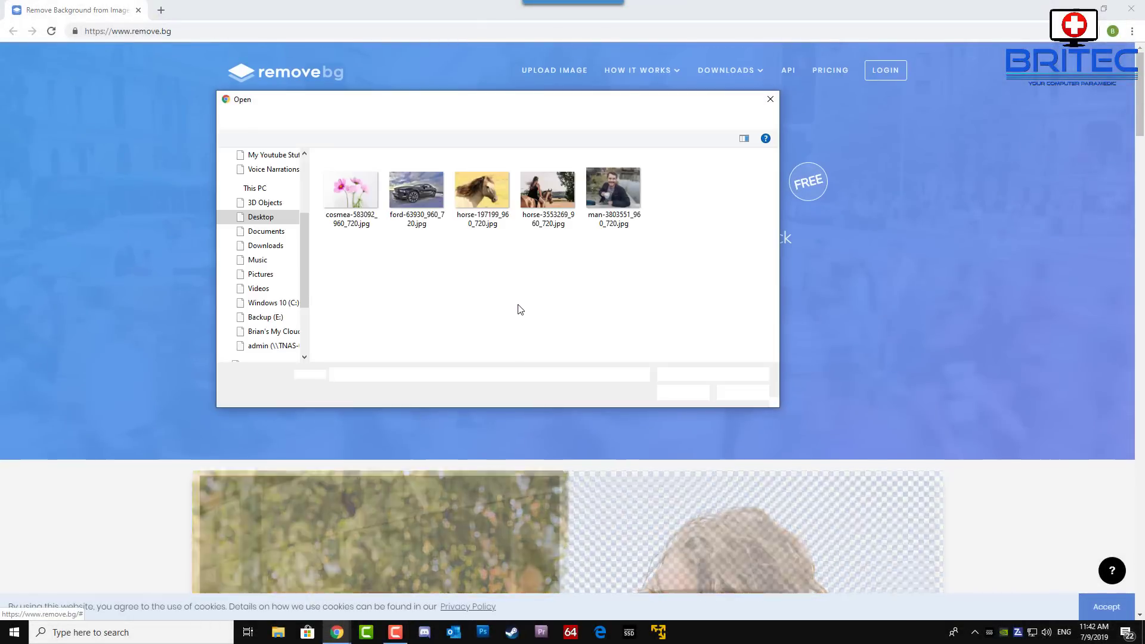
left_click(614, 185)
left_click(679, 392)
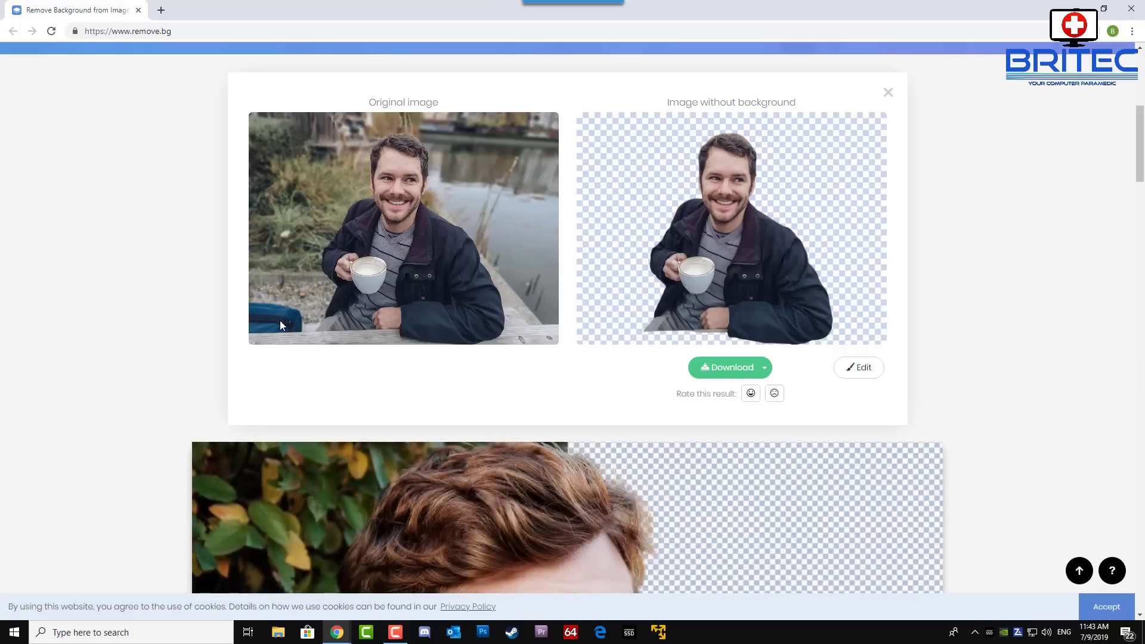
Step: Touch up the man cutout by restoring, then re-erasing, the bottom-left blue patch, and close the editor
left_click(850, 368)
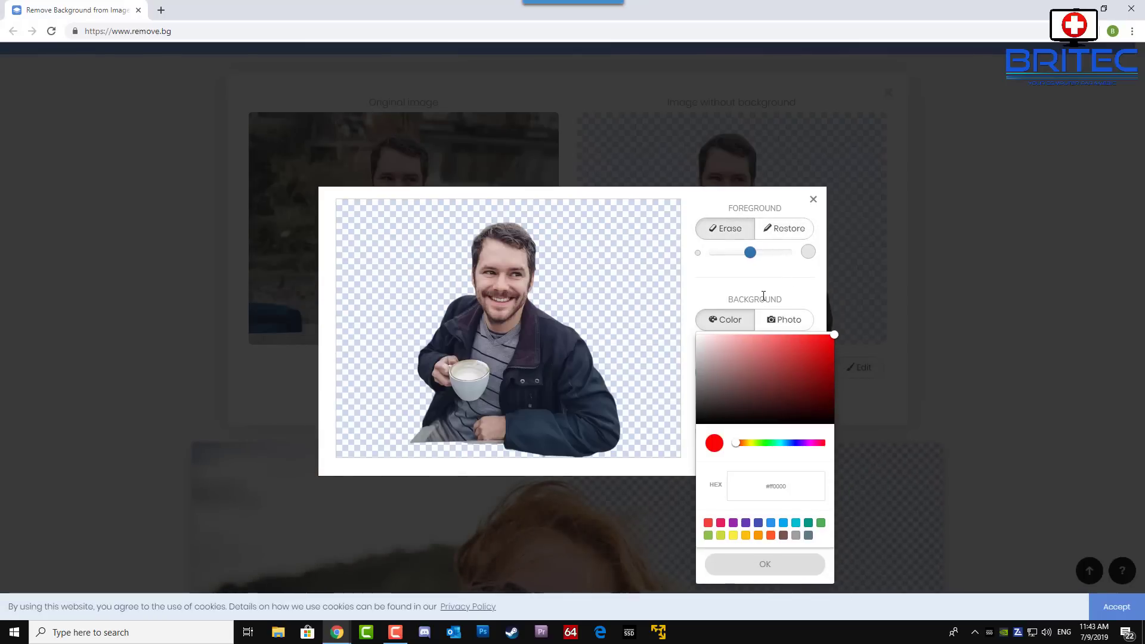
left_click(779, 231)
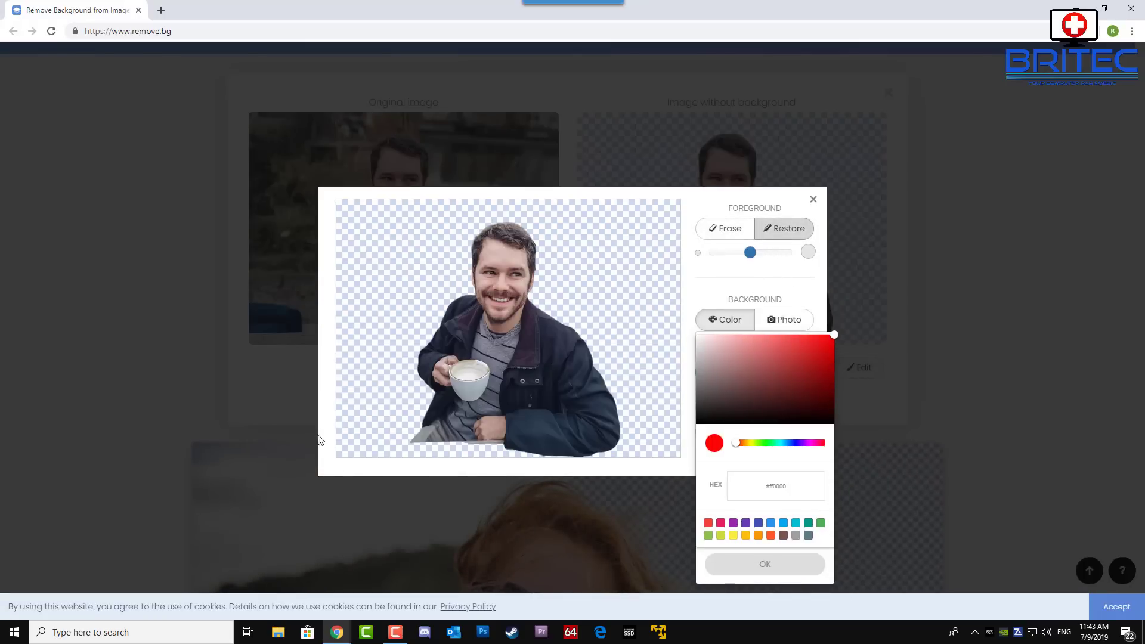
mouse_move(344, 445)
left_mouse_down()
mouse_move(349, 417)
mouse_move(389, 446)
mouse_move(394, 427)
mouse_move(397, 450)
mouse_move(397, 426)
mouse_move(373, 417)
left_mouse_up()
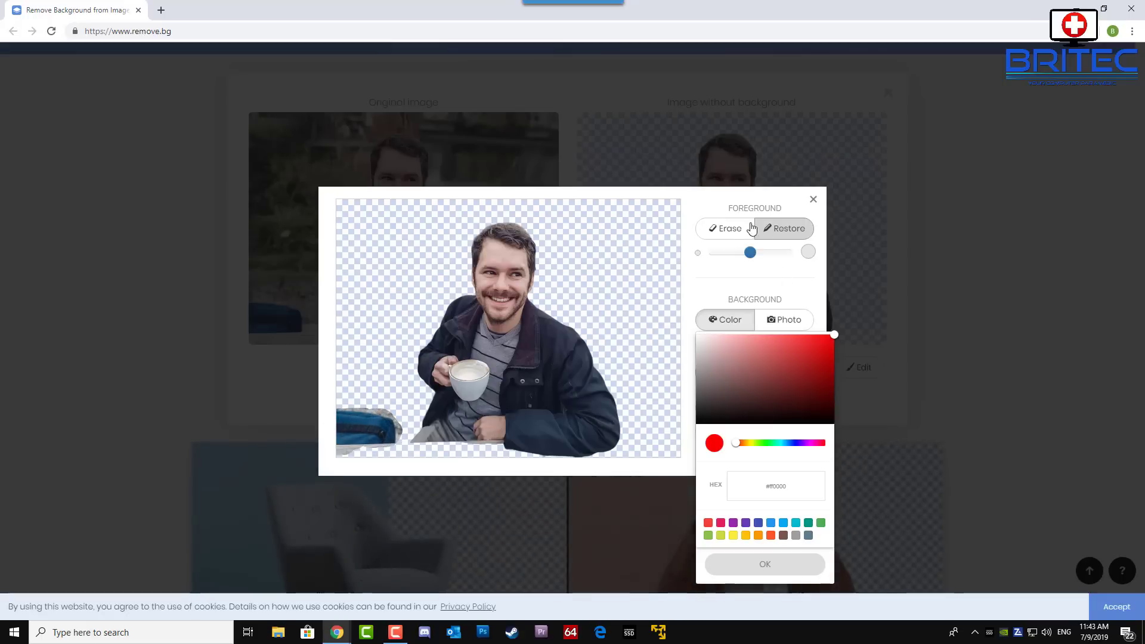
left_click(728, 228)
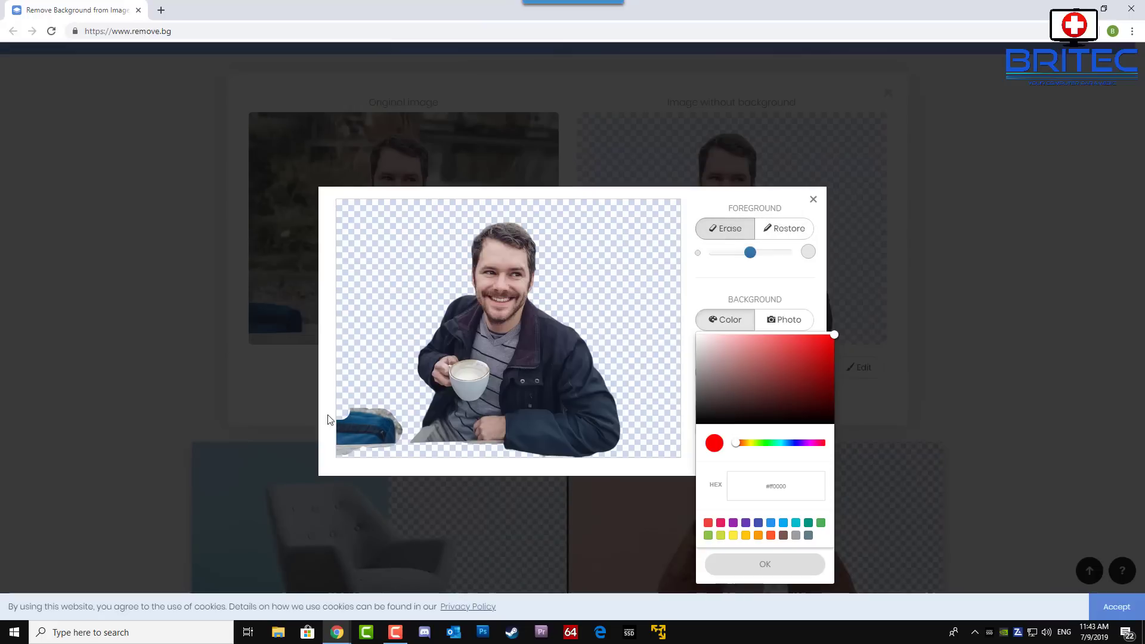
mouse_move(330, 414)
left_mouse_down()
mouse_move(379, 413)
mouse_move(395, 429)
mouse_move(335, 453)
mouse_move(336, 438)
mouse_move(367, 426)
mouse_move(339, 428)
left_mouse_up()
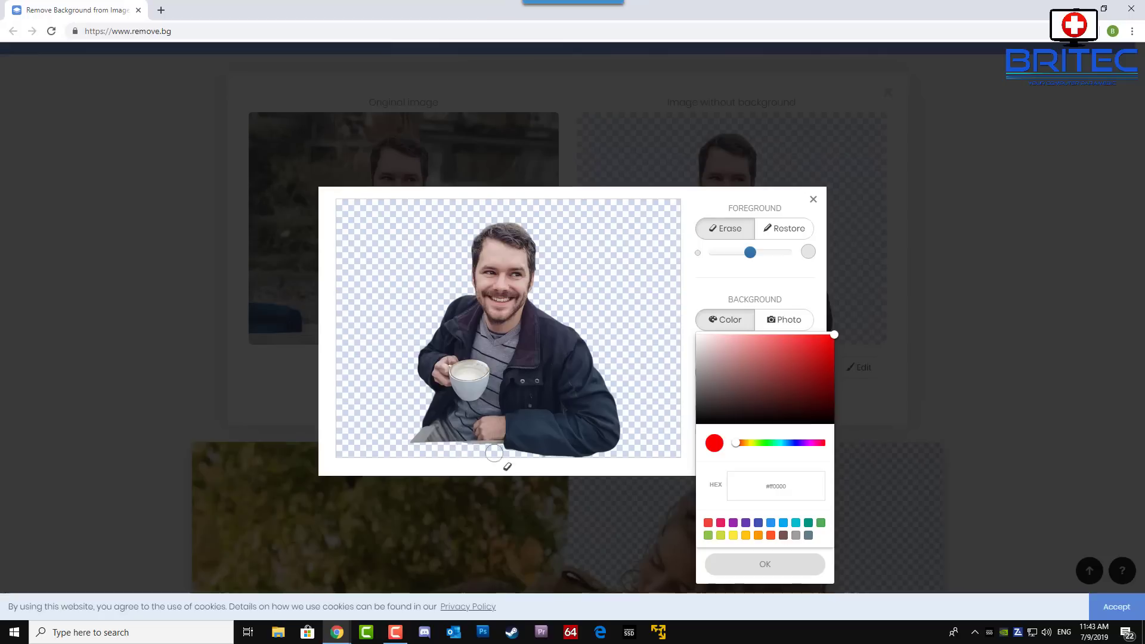
left_click_drag(749, 256, 719, 263)
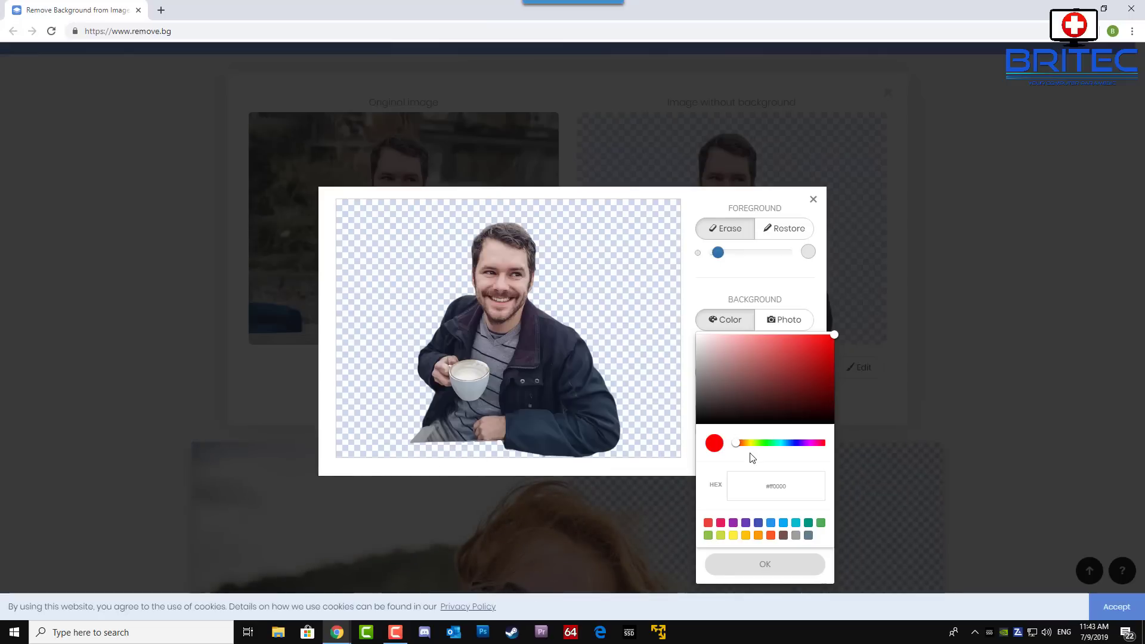
left_click(813, 199)
Step: Dismiss the man's result and upload ford-63930_960_720.jpg to cut out the black car
scroll(848, 396, "up", 2)
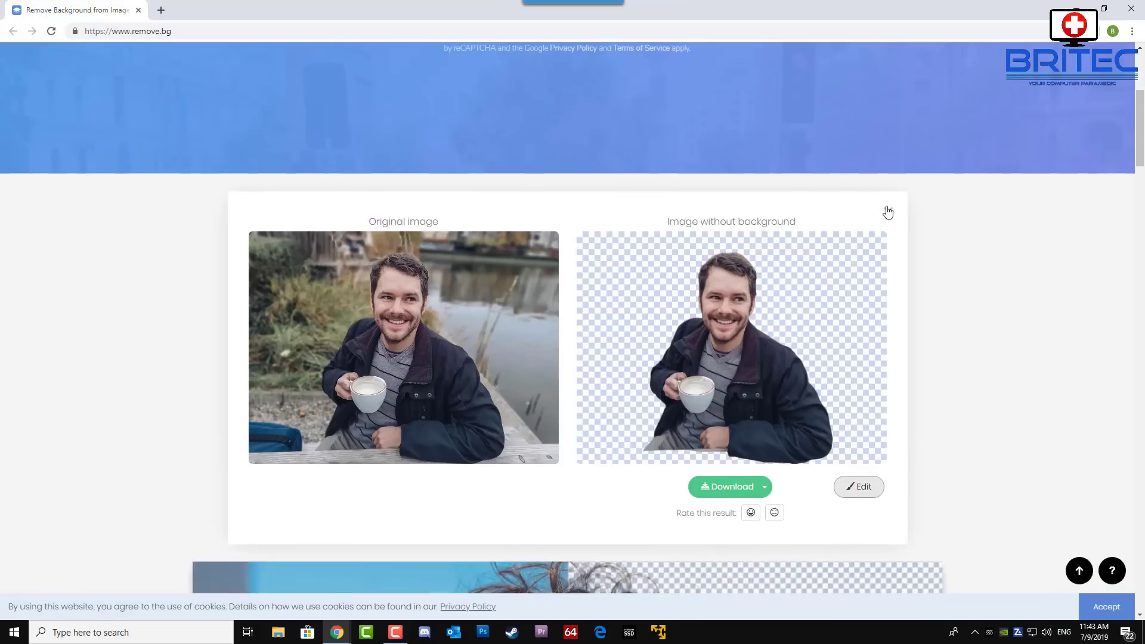
left_click(889, 215)
scroll(603, 306, "up", 5)
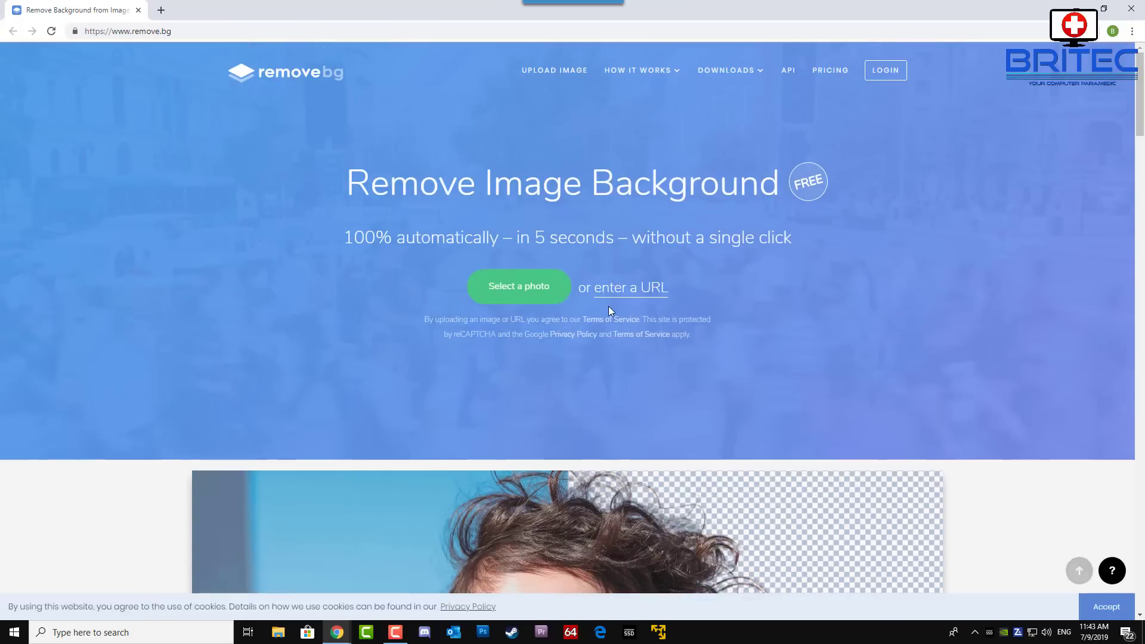
left_click(523, 292)
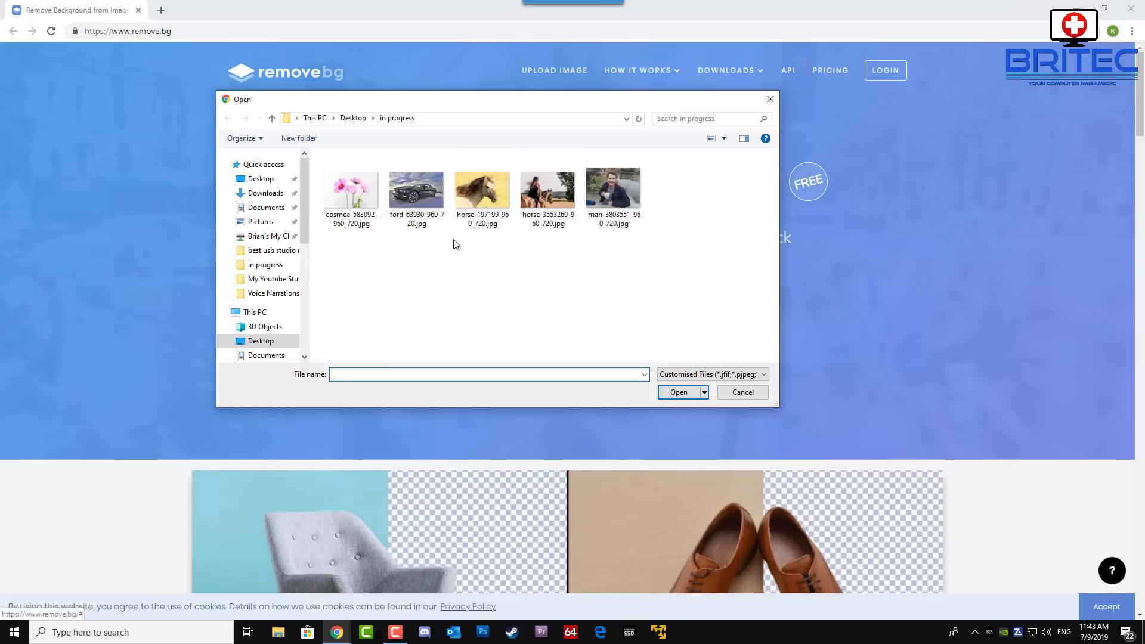
left_click(420, 199)
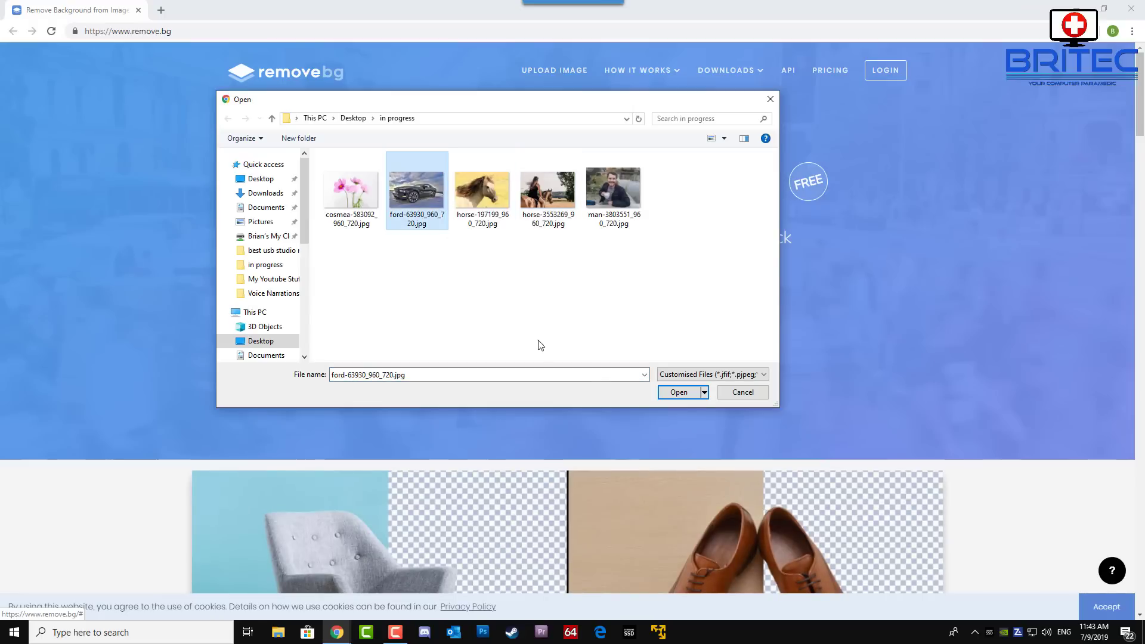
left_click(678, 392)
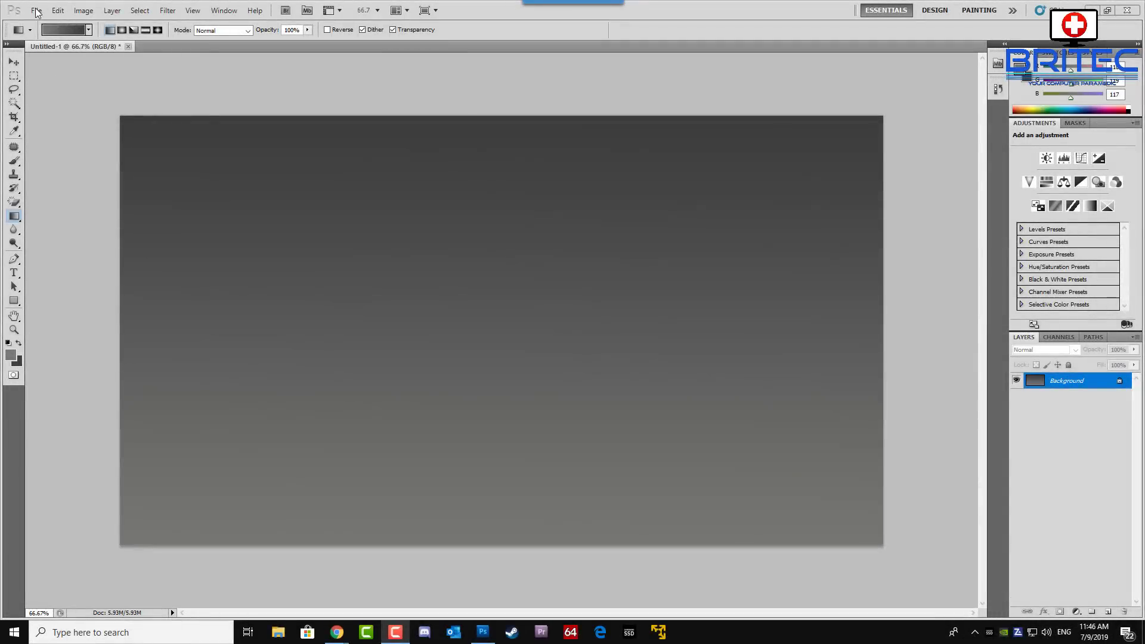
Step: Open the car cutout PNG and paste it onto the gray gradient document Untitled-1
left_click(36, 12)
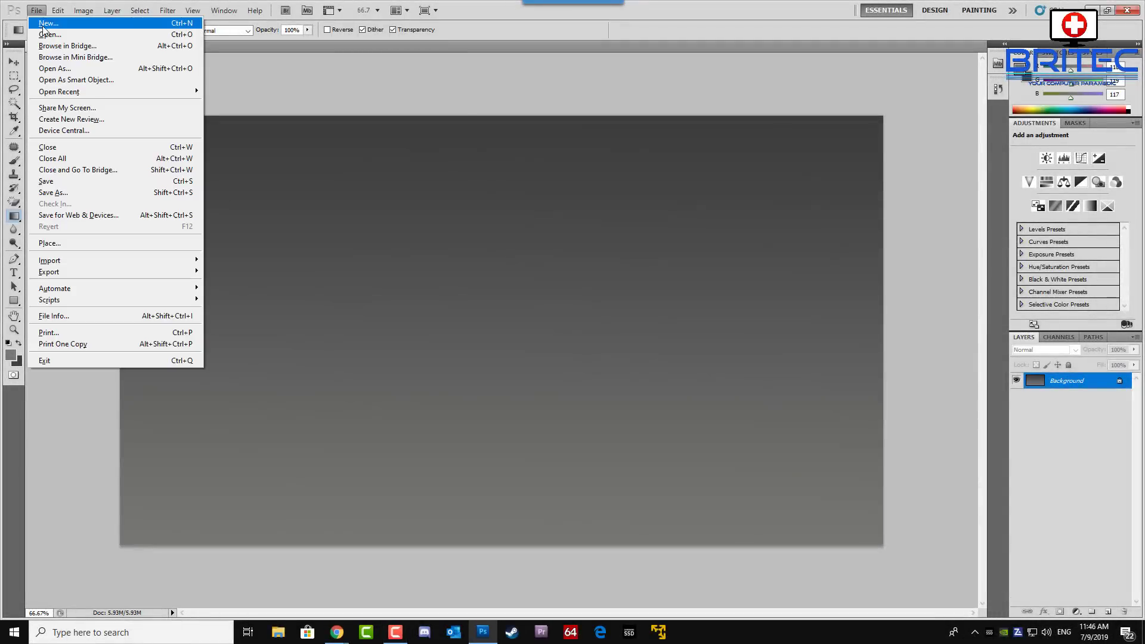
left_click(44, 35)
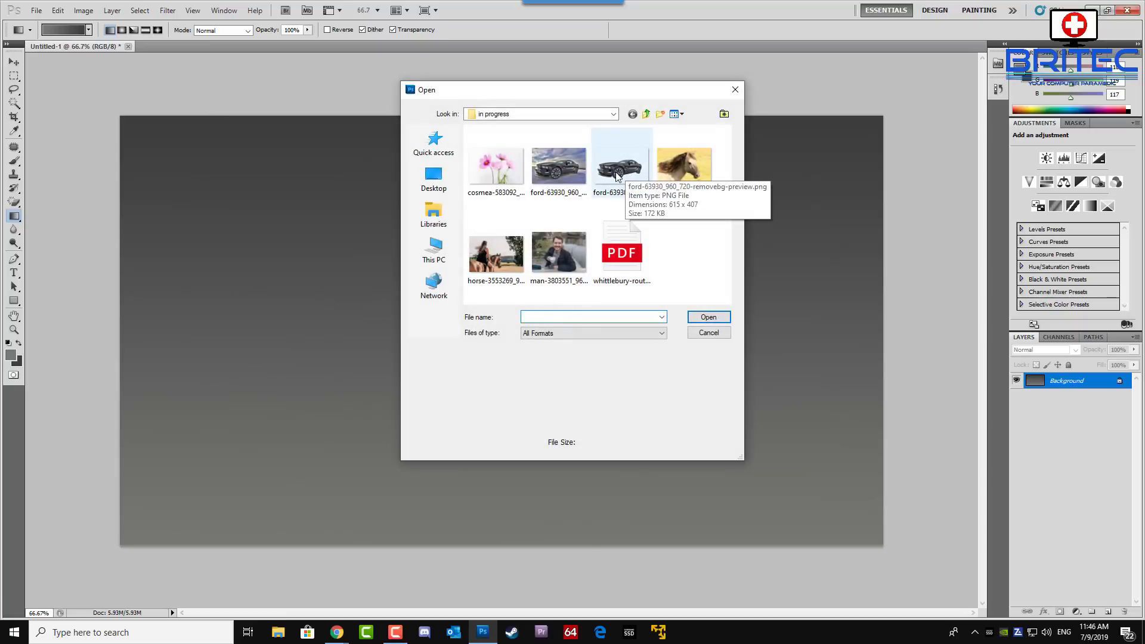
left_click(648, 190)
left_click(708, 316)
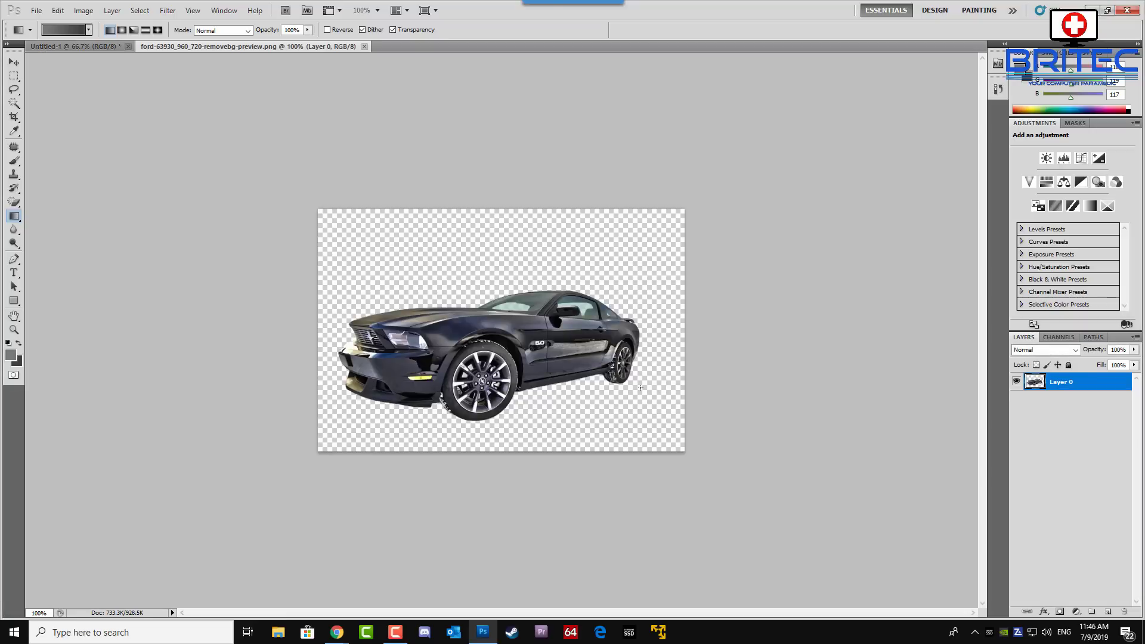
key("ctrl+a")
left_click(78, 47)
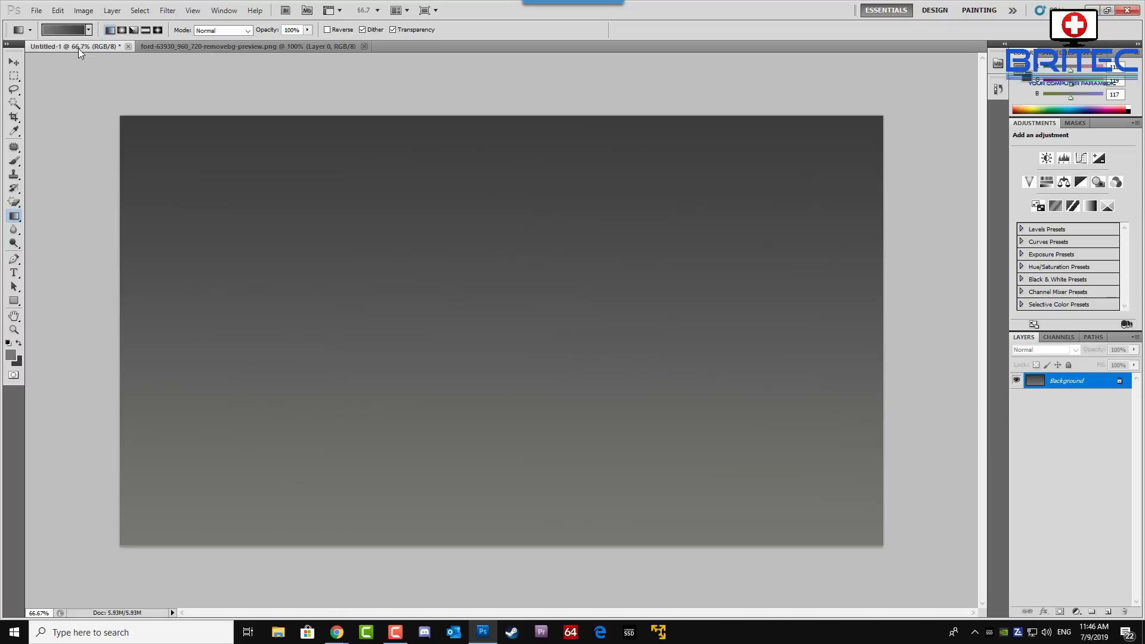
key("ctrl+v")
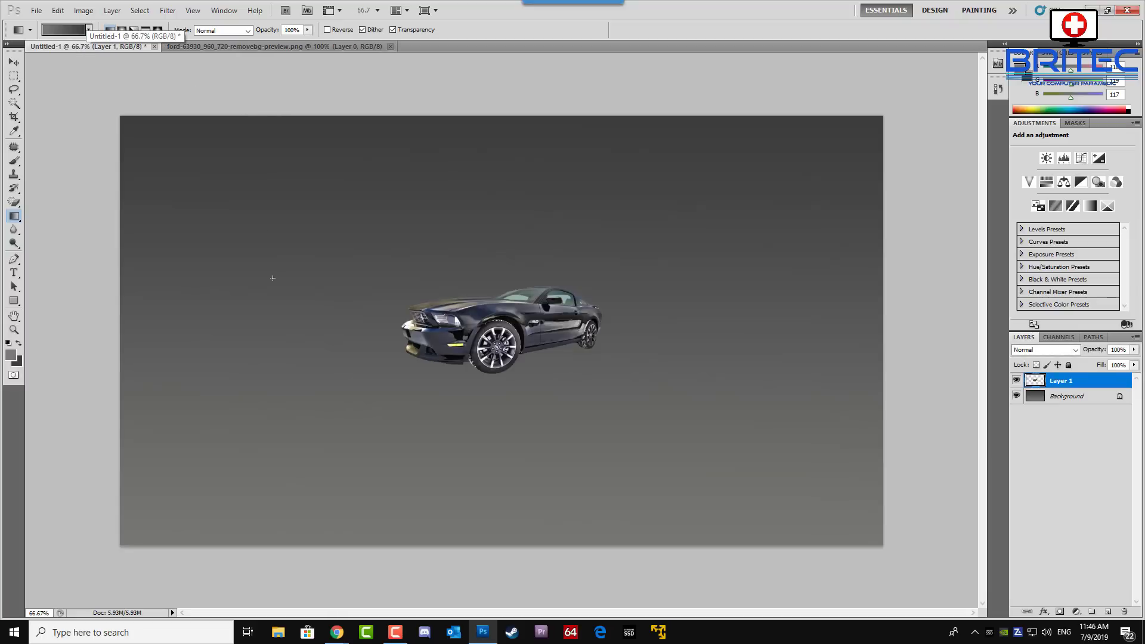
Step: Free Transform the pasted car, enlarging it to roughly fill the canvas
left_click(58, 10)
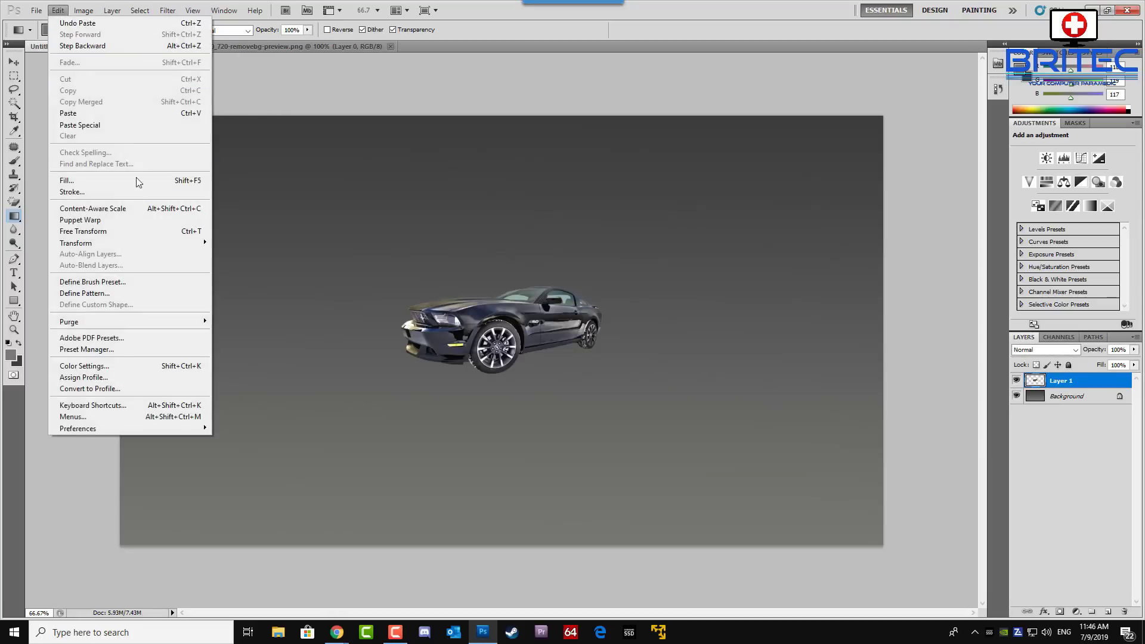
left_click(141, 230)
left_click_drag(602, 375, 730, 467)
left_click_drag(398, 288, 220, 198)
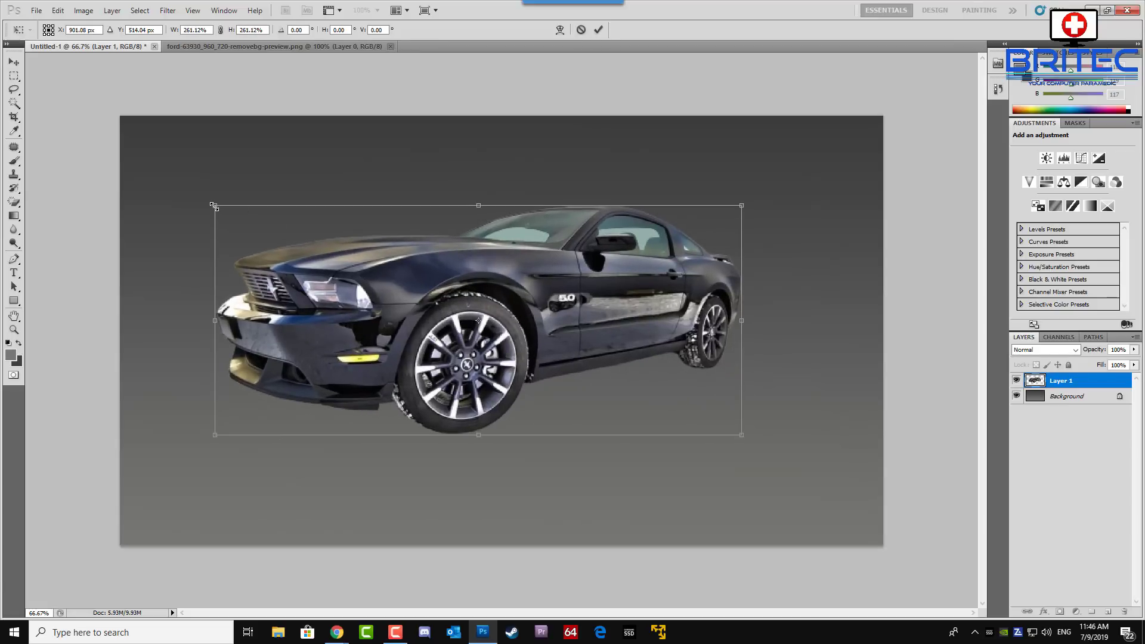
left_click_drag(216, 206, 308, 259)
key("g")
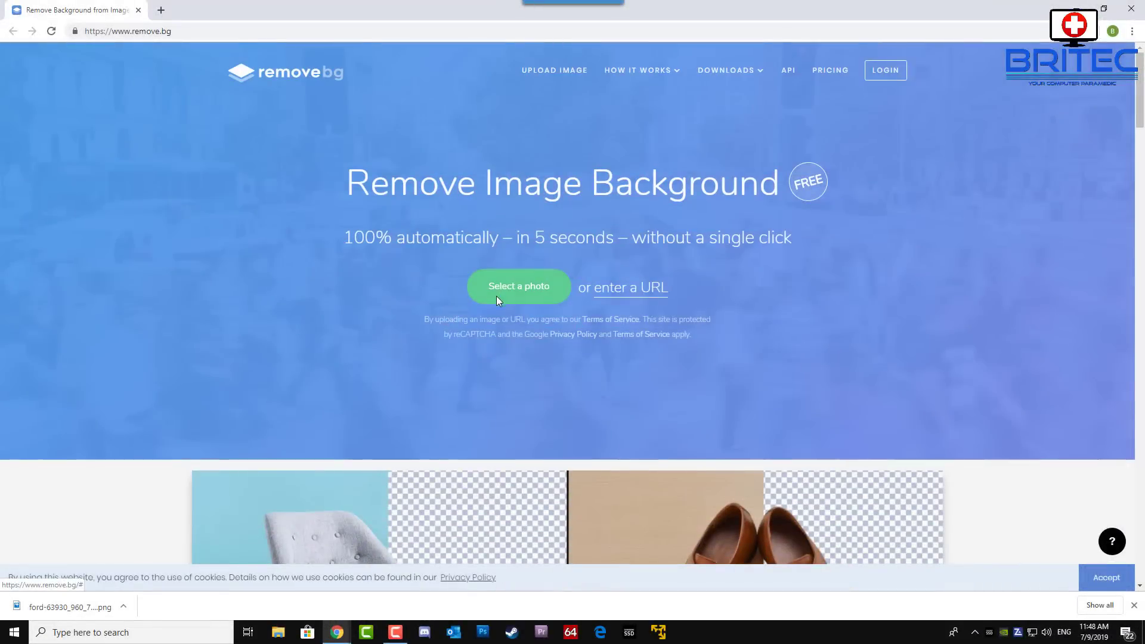
Step: Remove the background from cosmea-583092_960_720.jpg, then dismiss the result and minimize Chrome
left_click(496, 296)
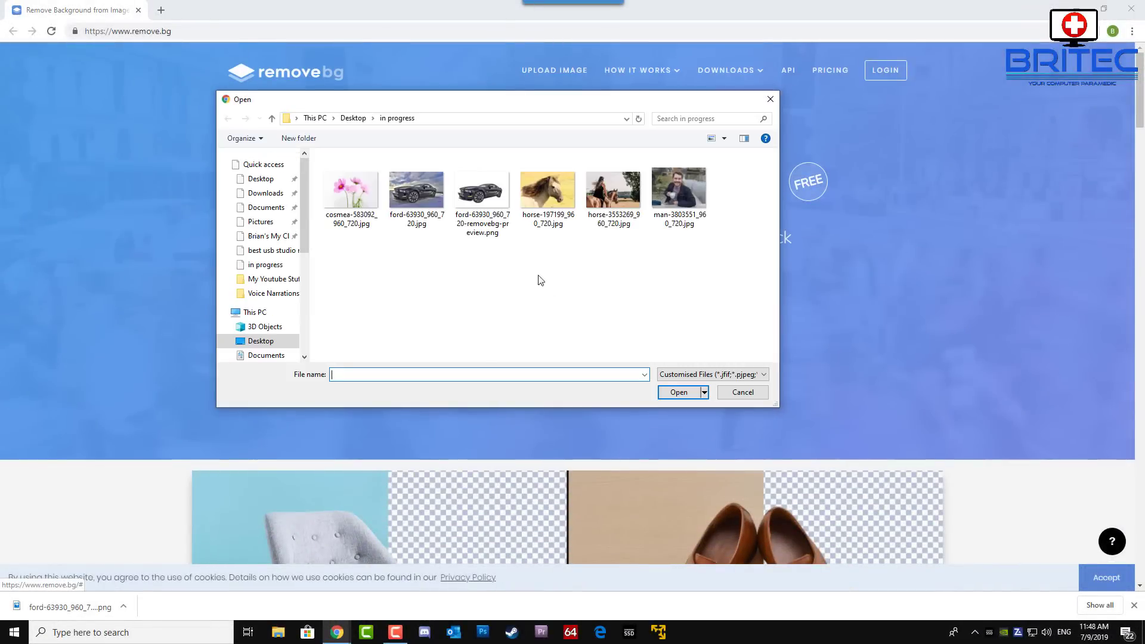
left_click(349, 194)
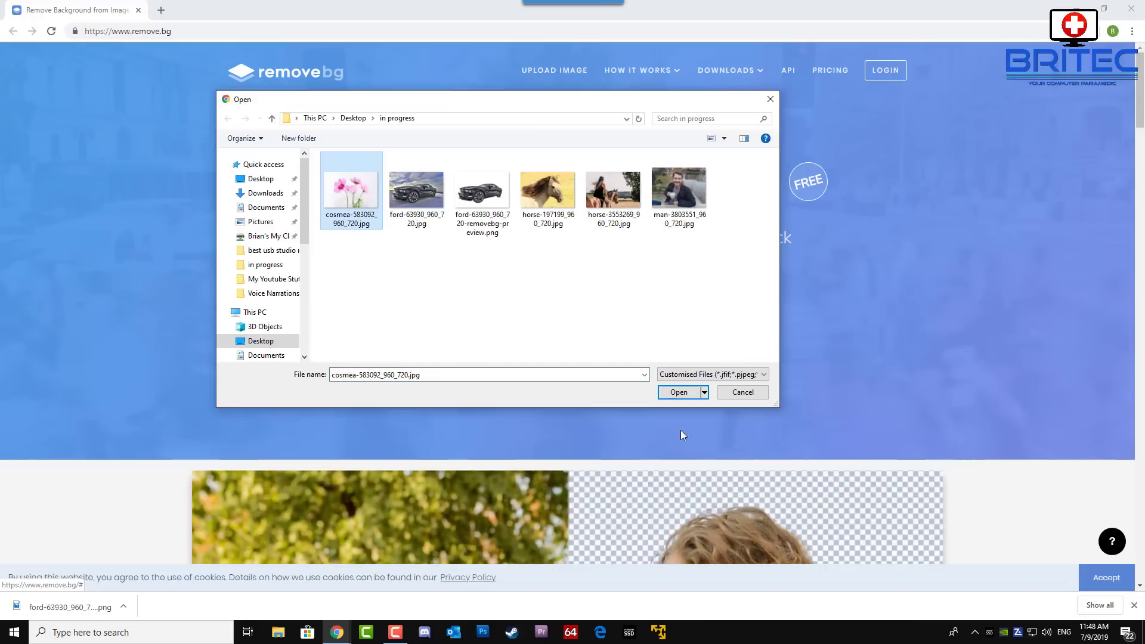
left_click(678, 392)
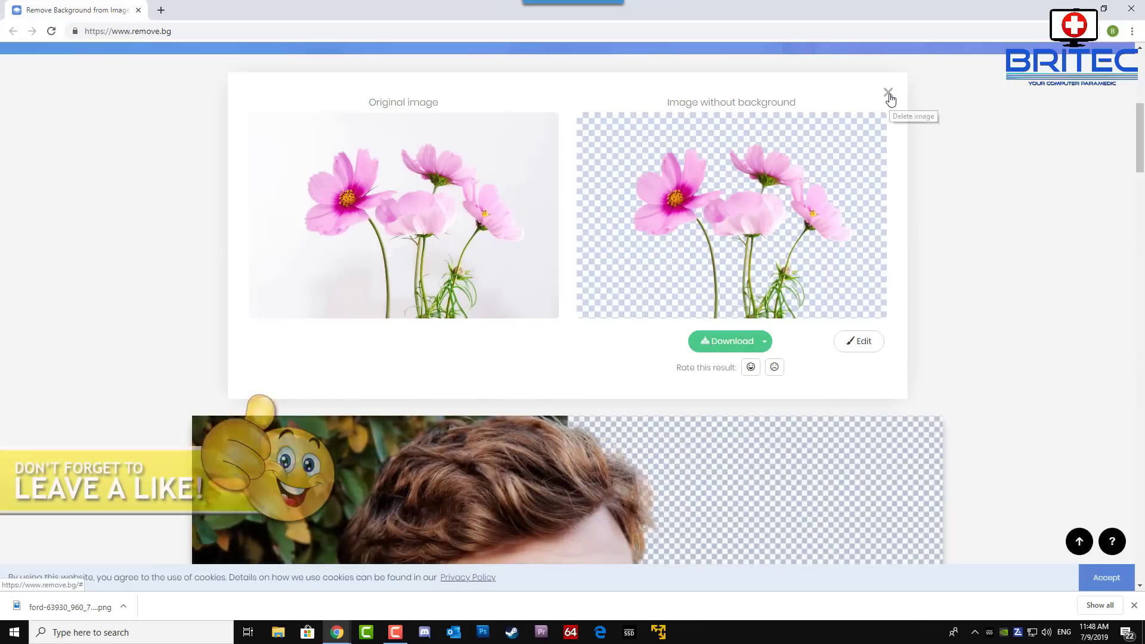
left_click(888, 92)
left_click(1076, 7)
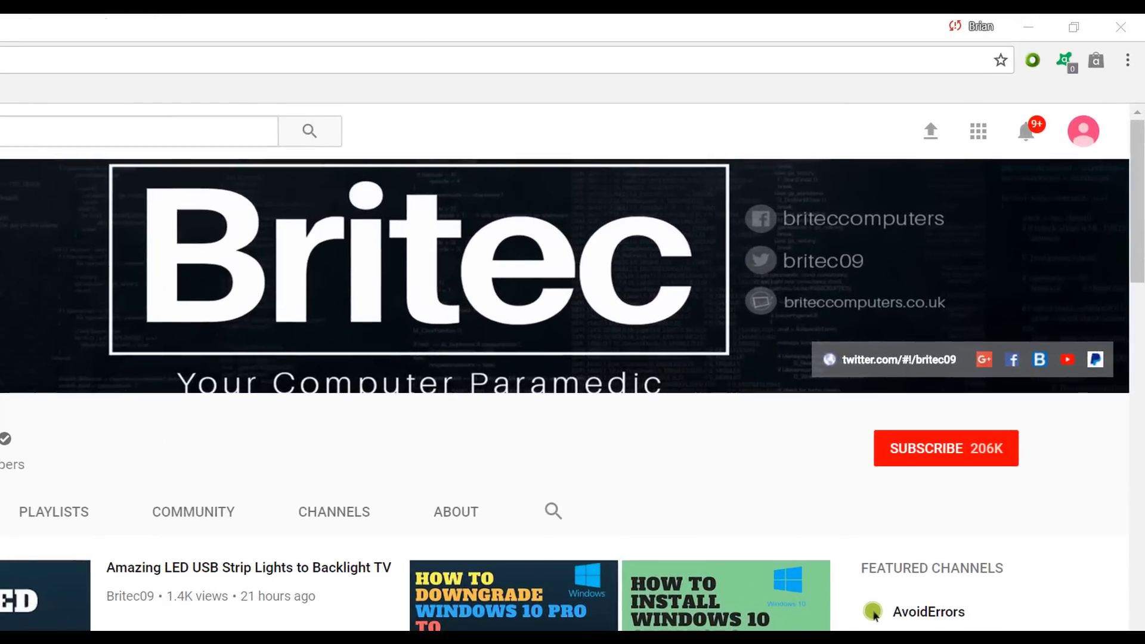
Step: Subscribe to the Britec YouTube channel, bringing it to 206K subscribers
left_click(962, 464)
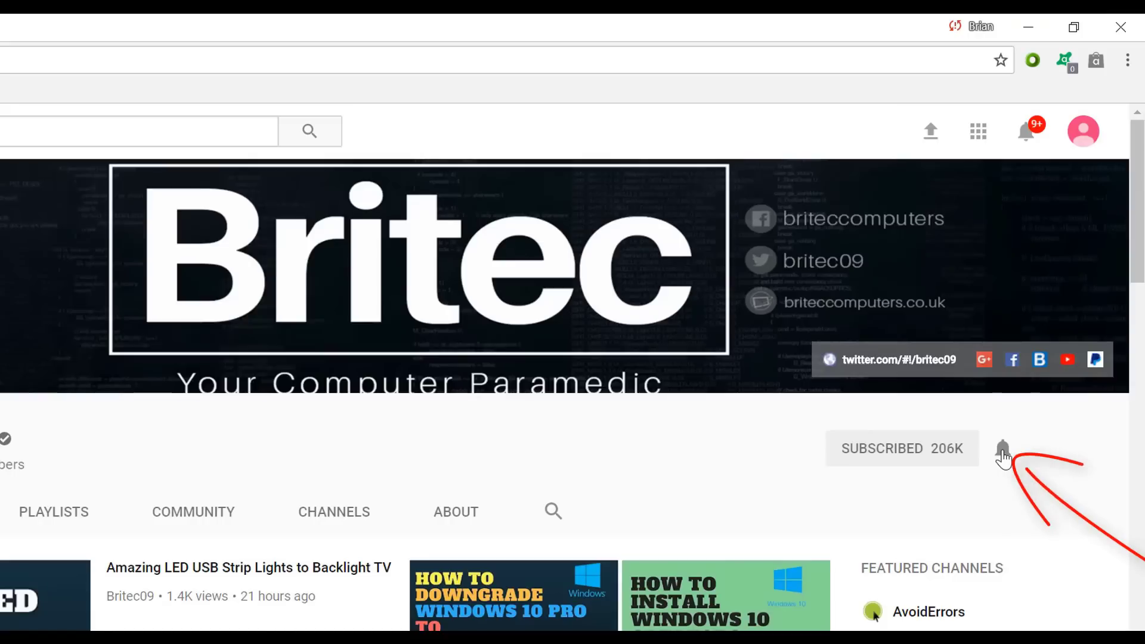